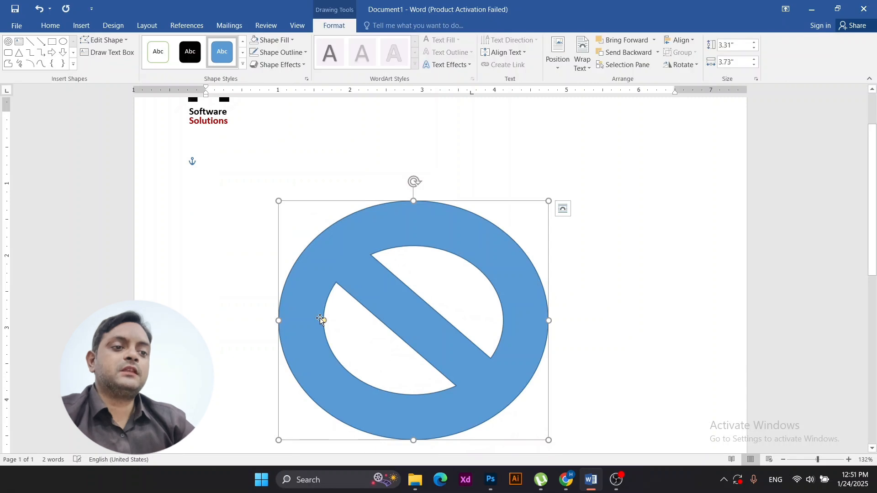
Thin the band of the "No" symbol to a narrow ring and fill the shape with standard red.
mouse_move(324, 320)
mouse_down()
mouse_move(303, 342)
mouse_move(303, 332)
mouse_move(295, 336)
mouse_up()
click(282, 41)
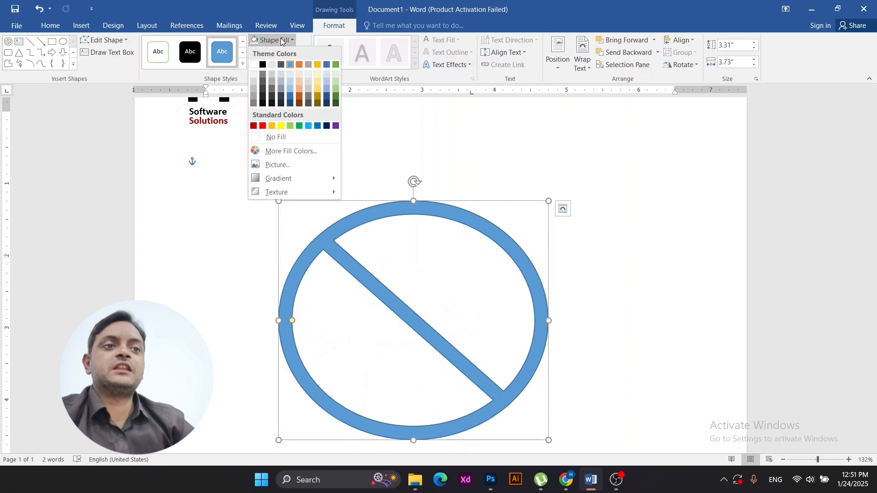
click(262, 126)
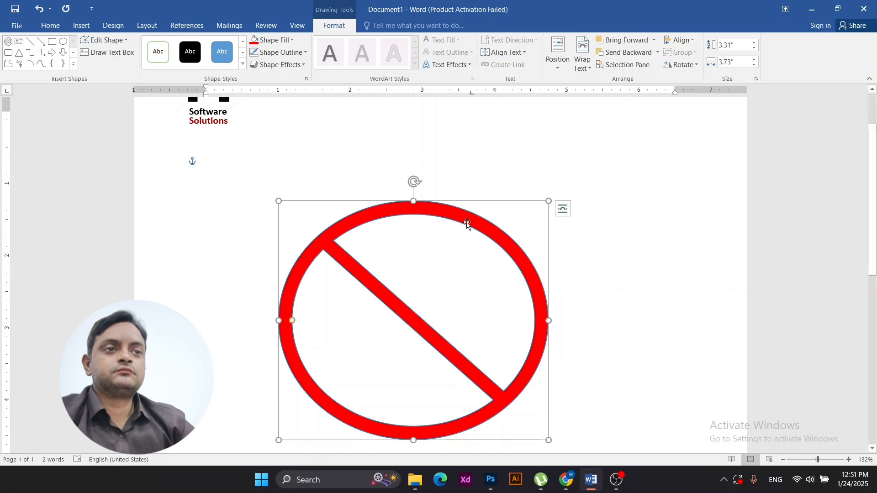
Move the red "No" symbol slightly up the page and remove its outline.
drag(479, 215, 472, 204)
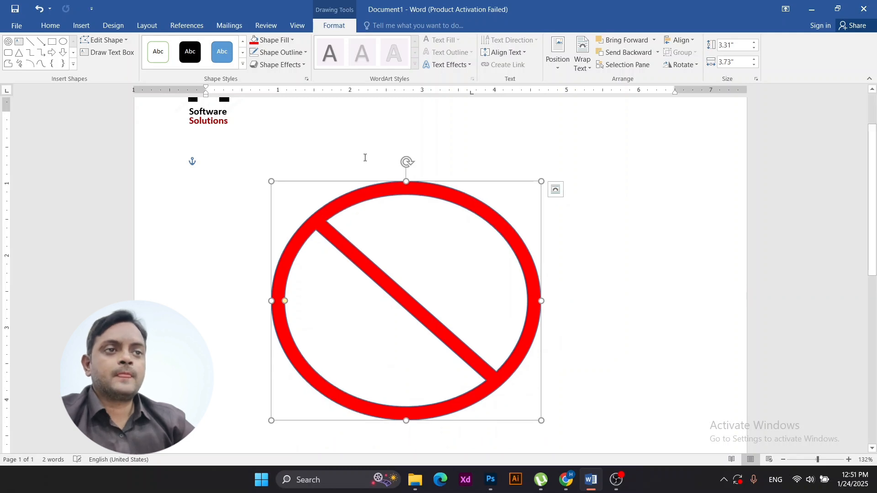
click(278, 54)
click(285, 153)
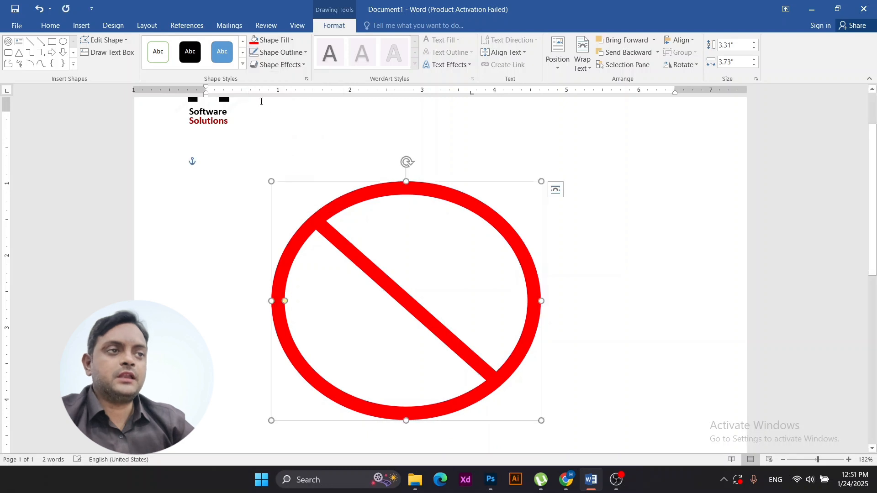
click(242, 64)
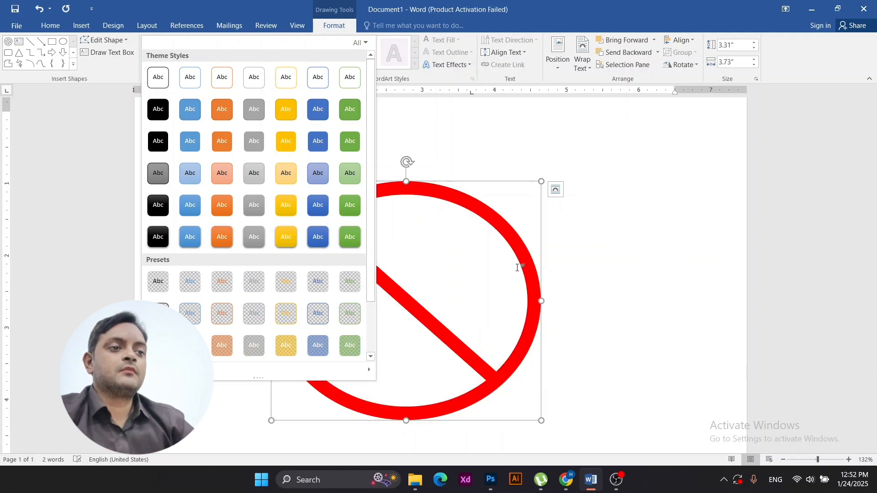
click(517, 268)
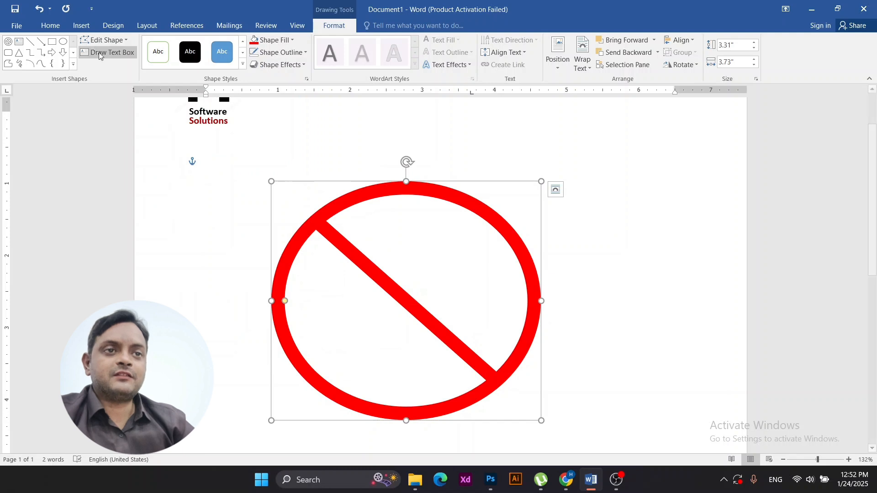
click(81, 25)
click(170, 64)
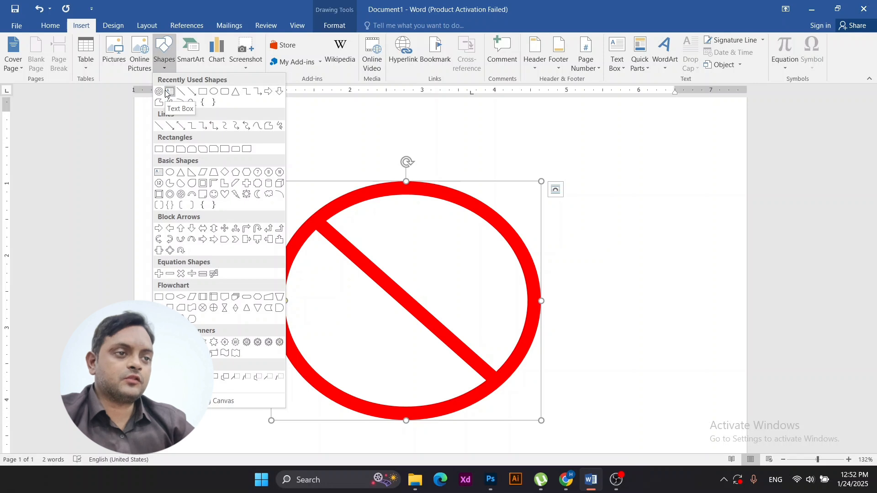
Delete the red "No" symbol from the page.
click(437, 192)
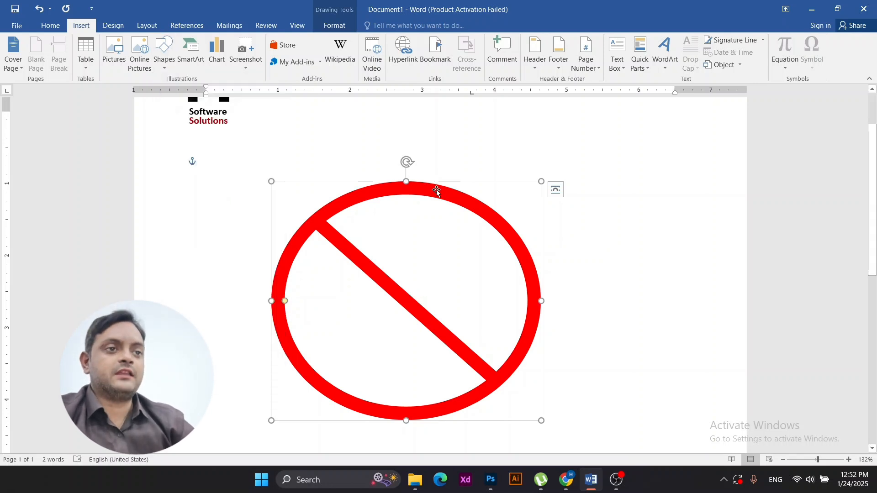
key(Delete)
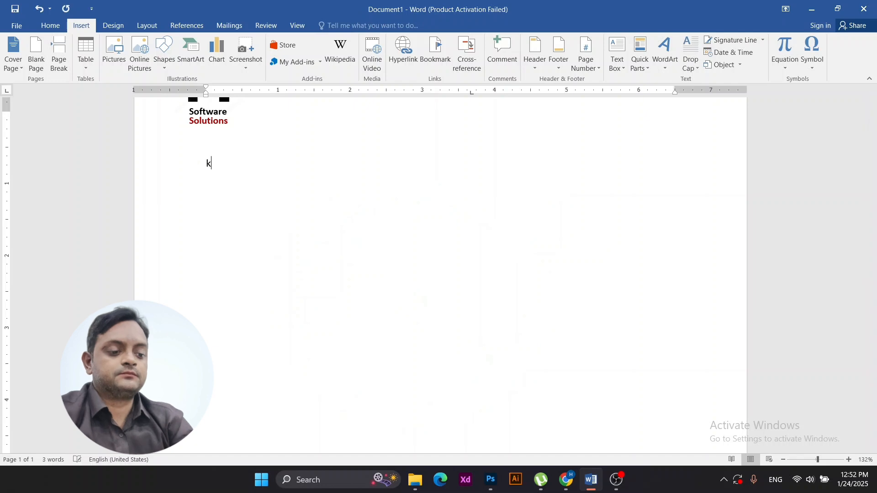
Write "The Alkhair Technical Center" as body text below the logo, with "Alkahir echnical" on a second line.
text(The Al)
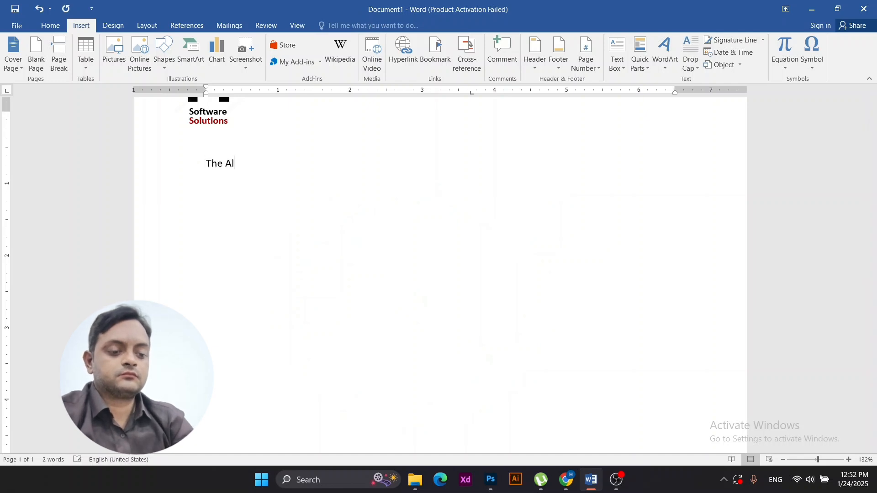
text(khair Te)
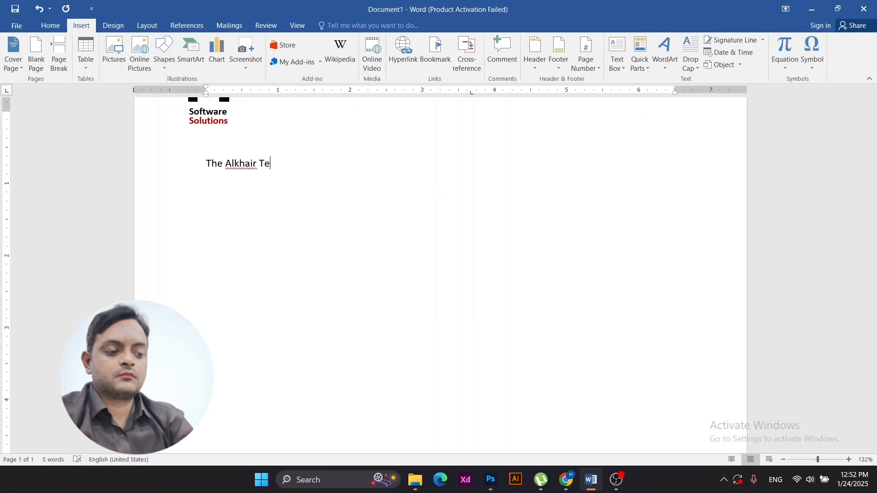
text(chnical Center)
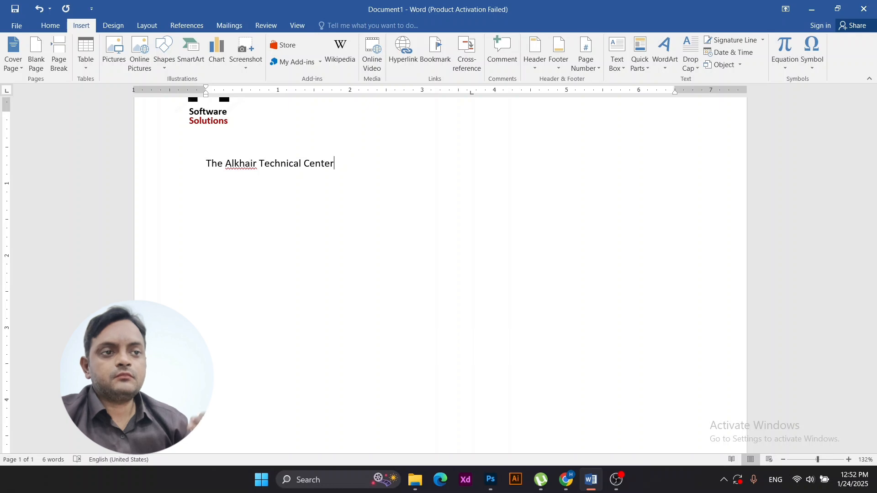
key(Return)
text(s)
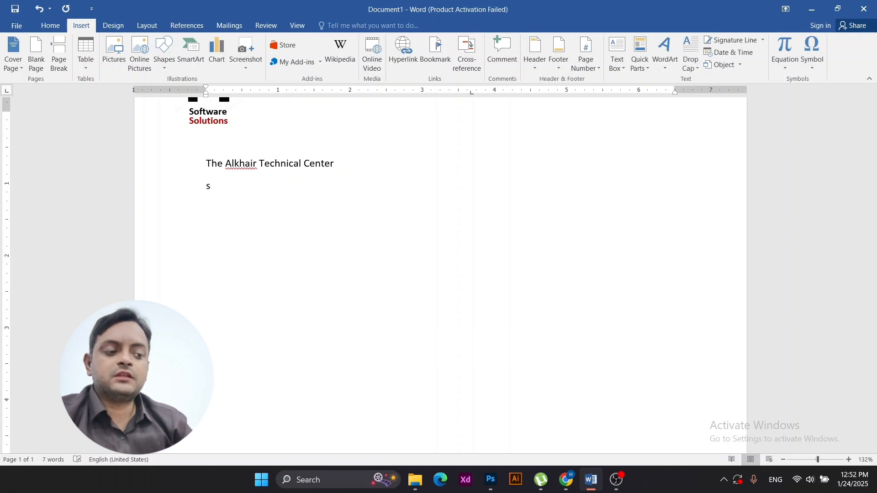
key(BackSpace)
text(Alk)
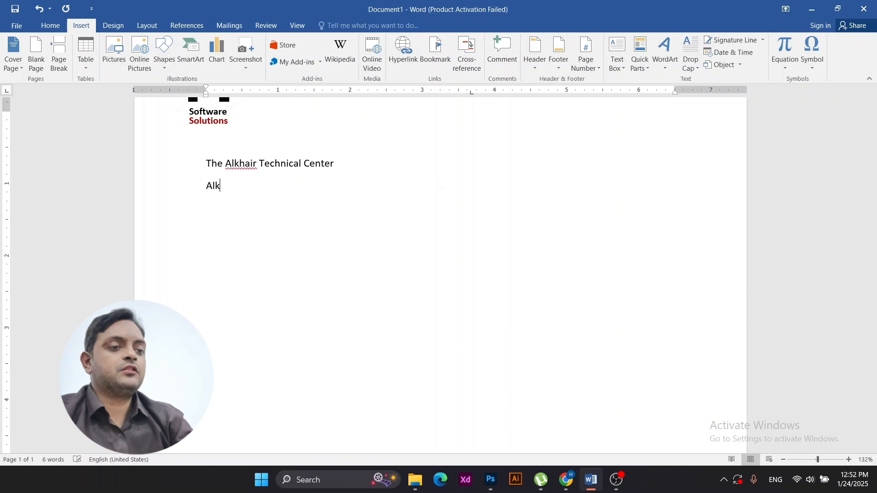
text(ahir ec)
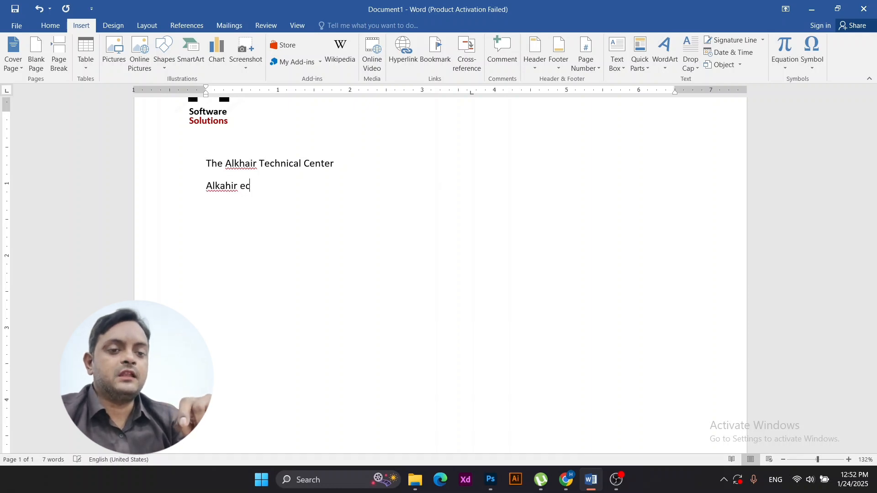
text(hnical)
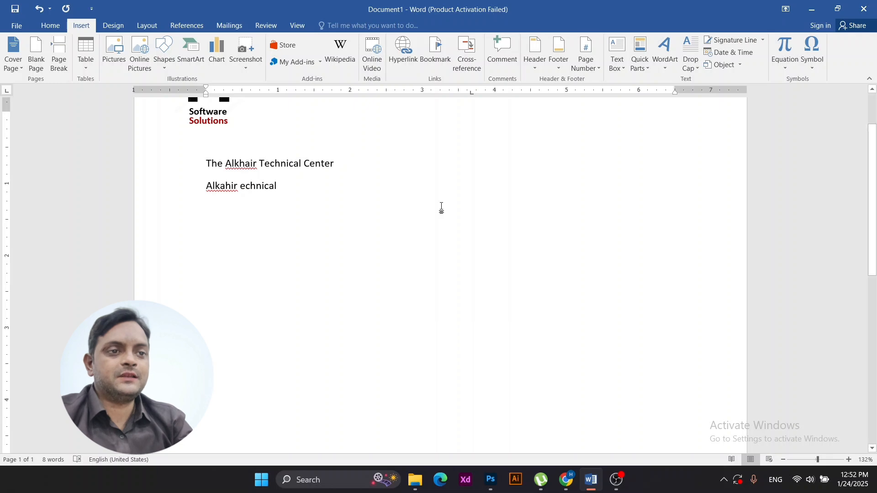
Delete both lines of body text below the logo.
shift+click(163, 160)
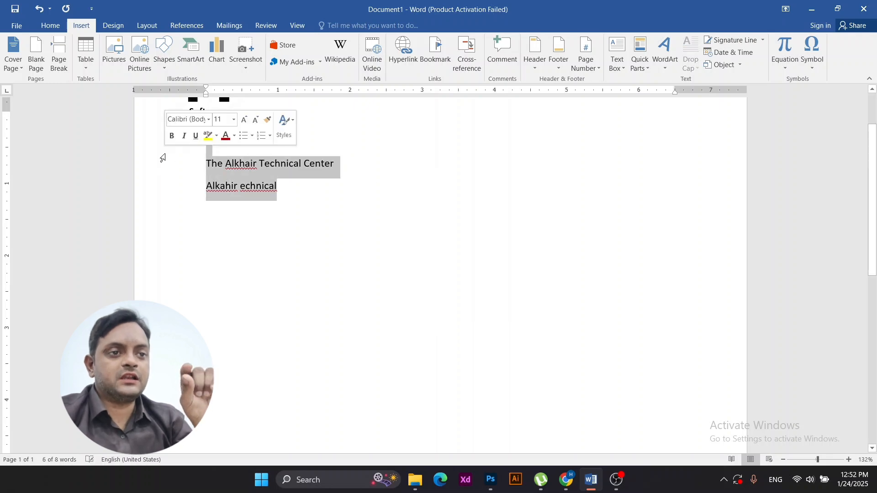
key(Delete)
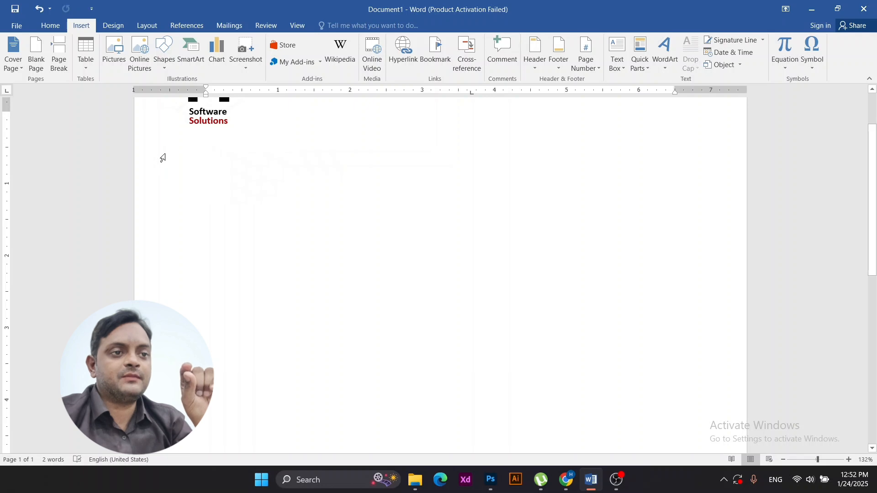
key(Return)
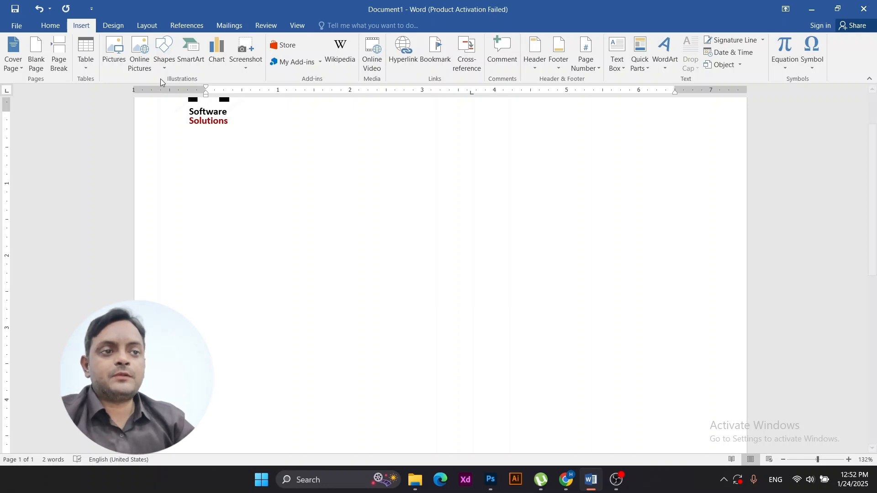
Draw a text box about 1" high and 0.3" wide below the logo and enter "Al-Khair Technical Center" in it.
click(164, 52)
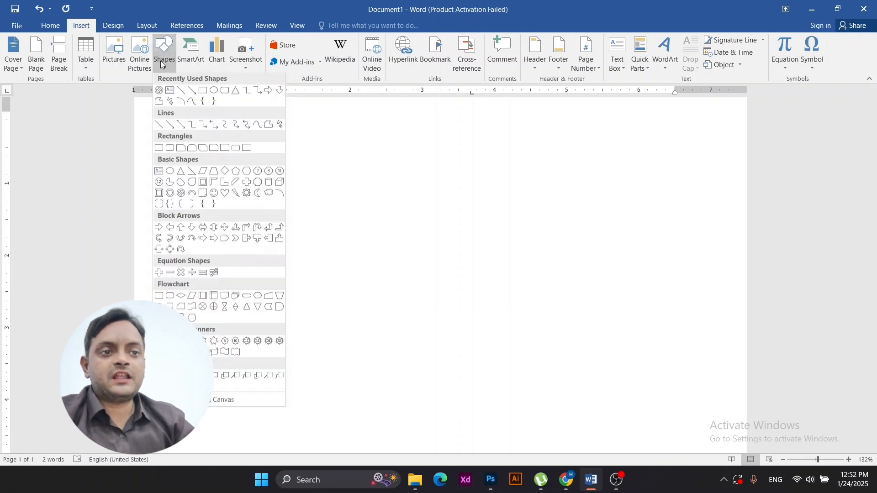
click(170, 94)
drag(295, 180, 317, 253)
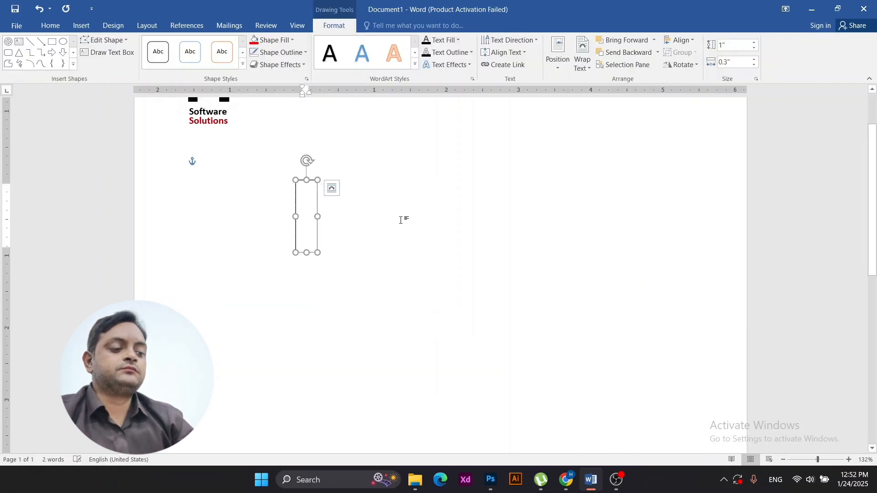
text(A)
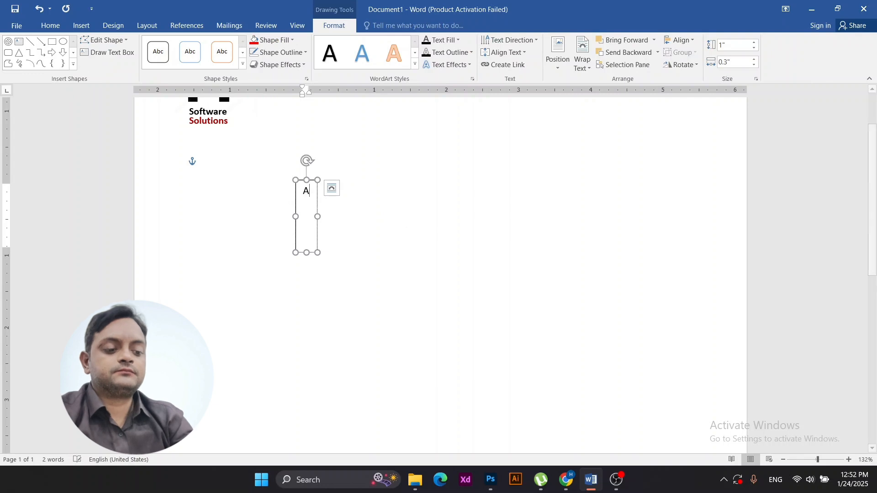
text(l-Khair)
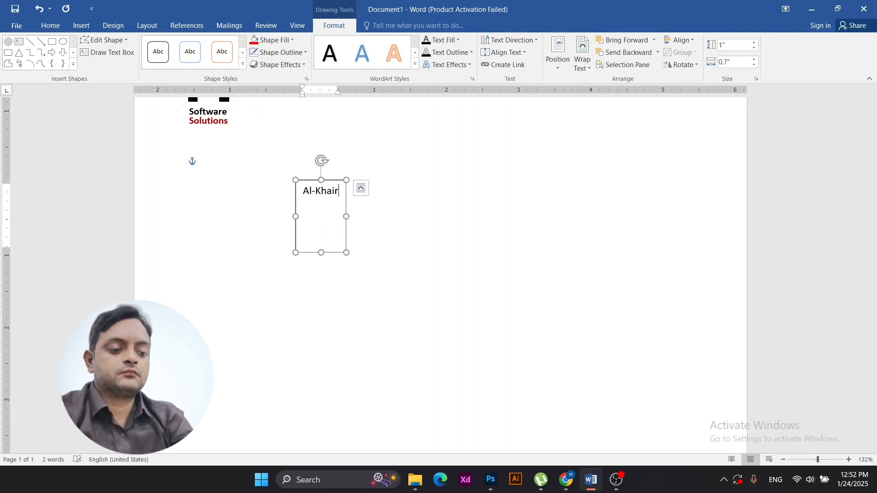
text( Technic)
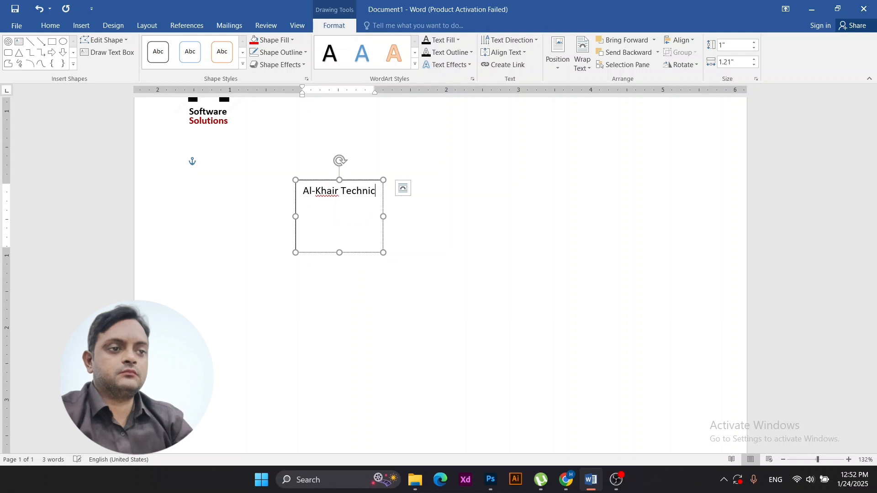
text(al Center)
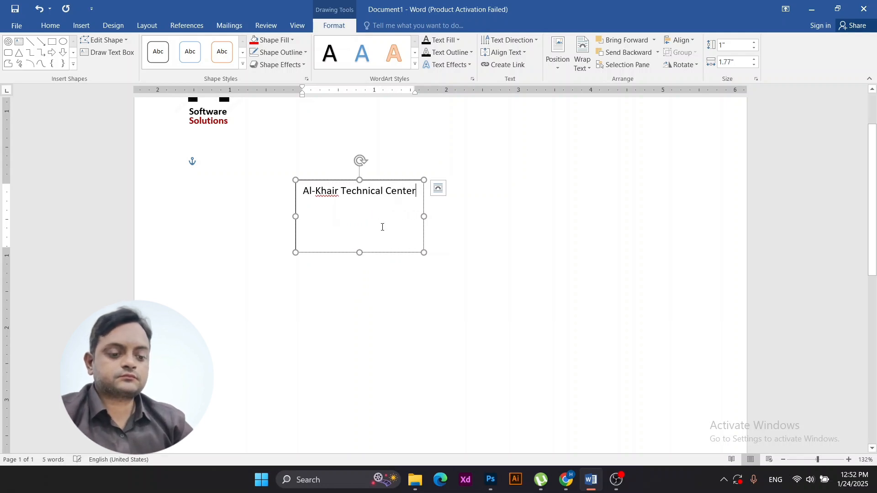
Move the text box to the page's right edge, and bring it back to a spot just right of the logo.
click(397, 254)
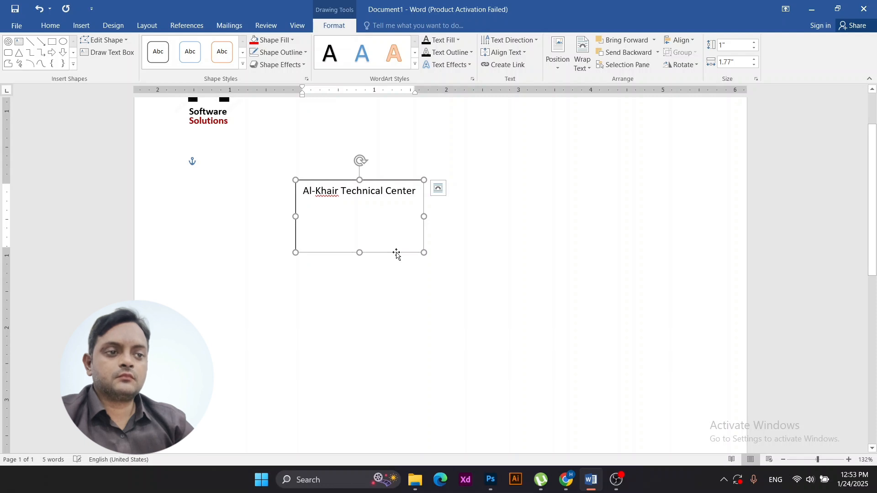
drag(397, 254, 709, 176)
scroll(697, 196, up, 3)
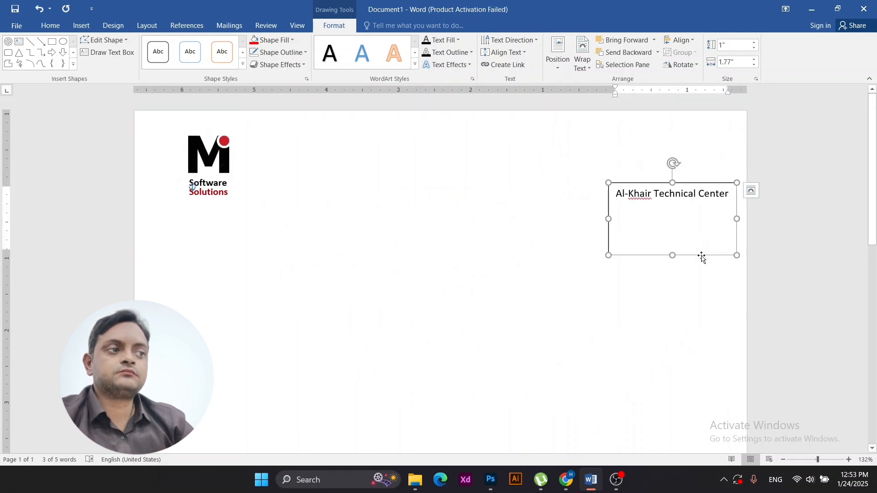
drag(701, 236, 414, 259)
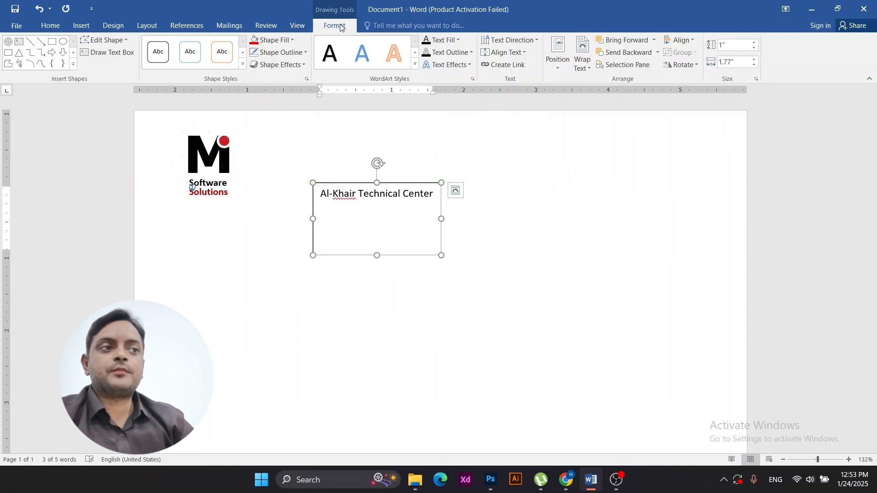
Set the text box to No Fill and No Outline.
click(291, 40)
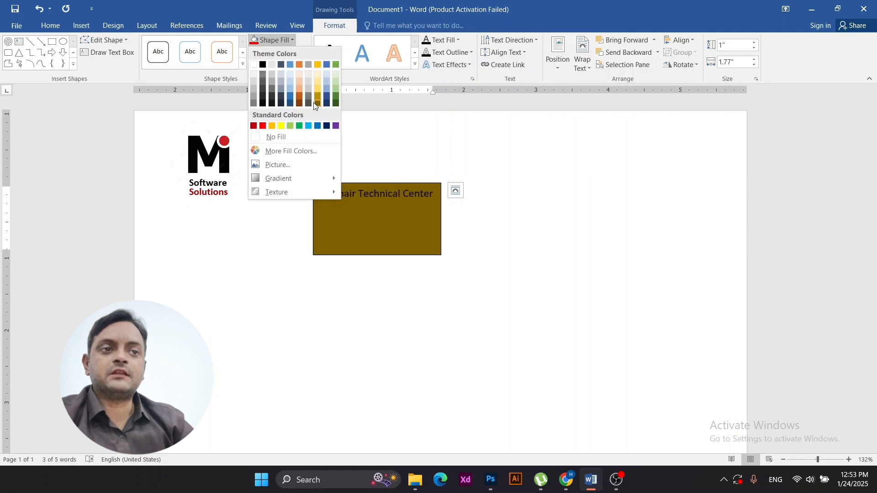
click(287, 137)
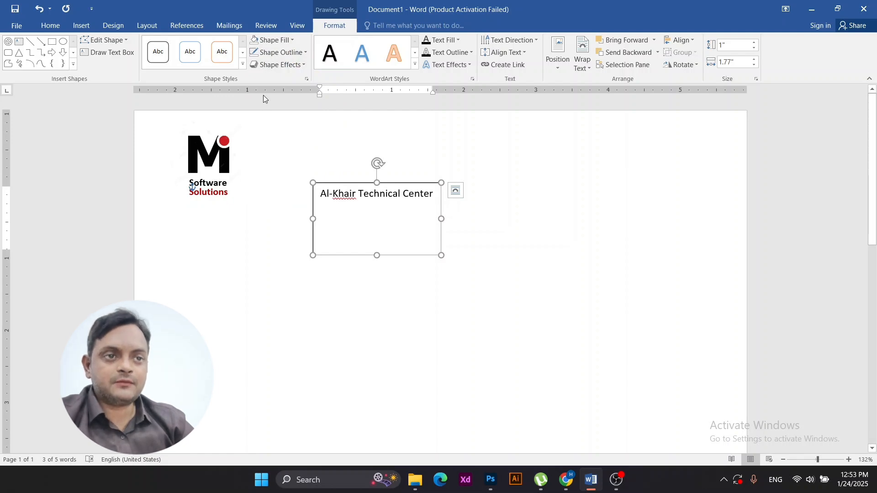
click(306, 54)
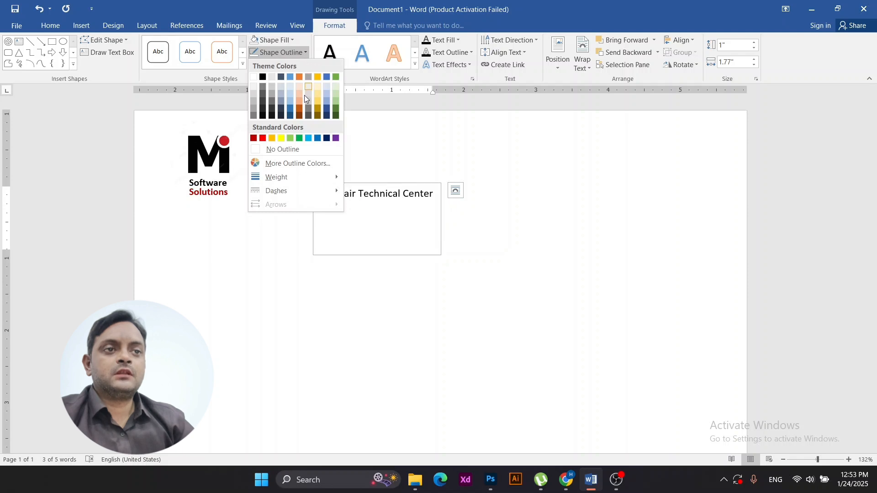
click(303, 149)
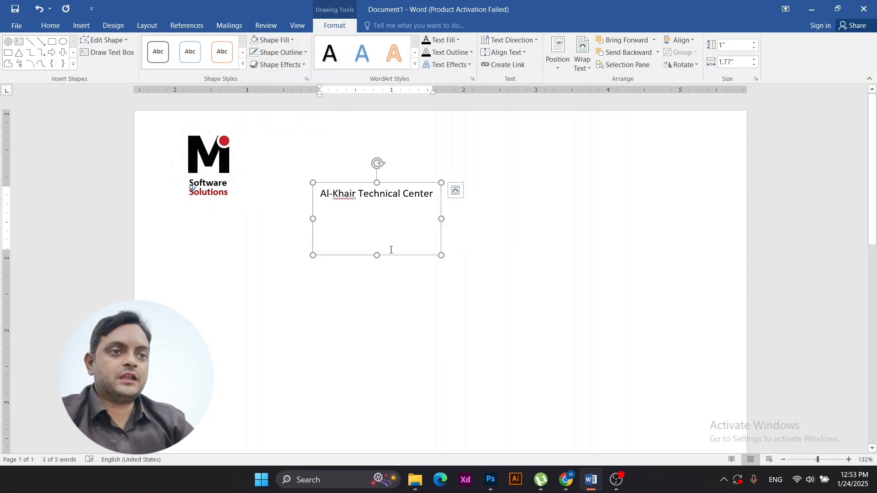
Place the text box over the logo with its text directly above the mark, checking it deselected and reselecting it.
drag(400, 257, 241, 190)
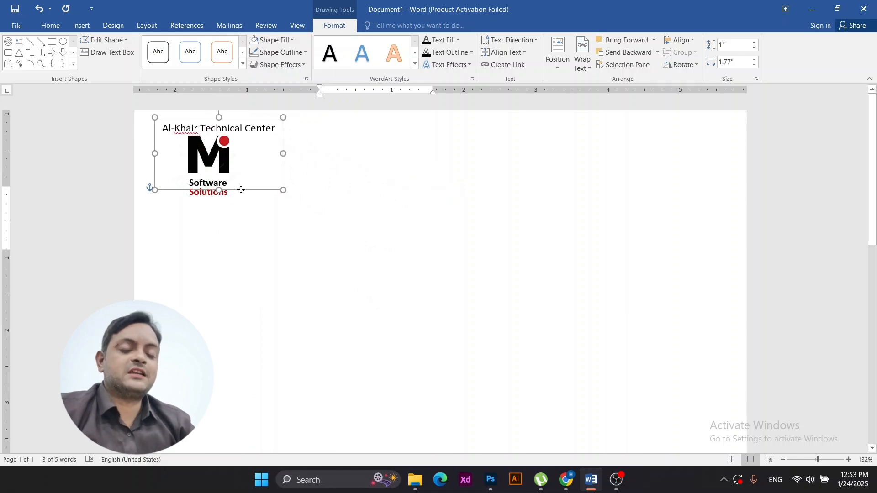
click(293, 283)
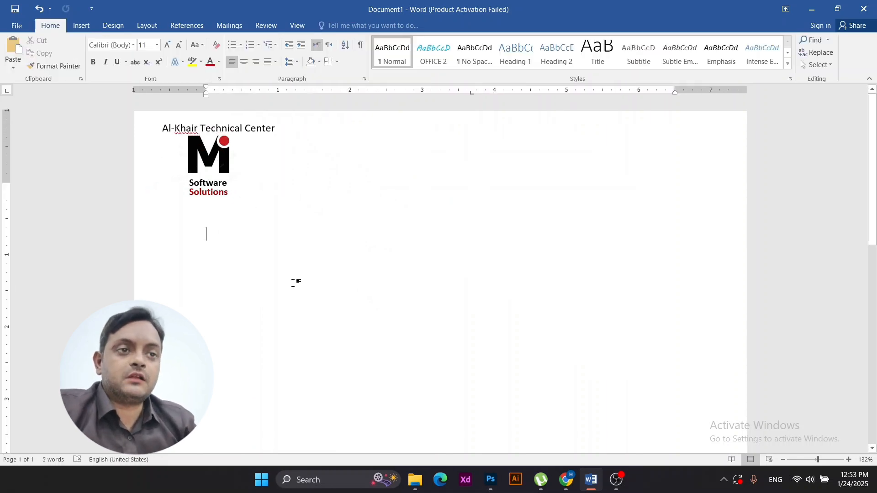
click(268, 128)
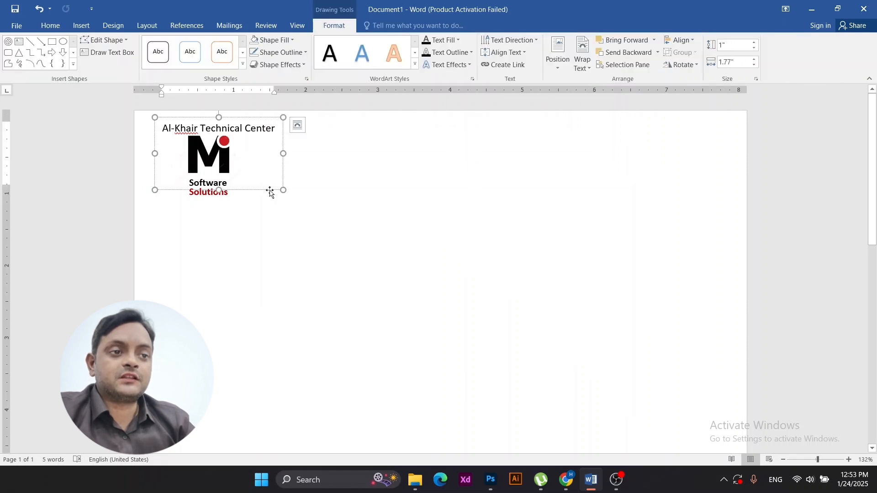
Move the text box to mid-page below the logo, and draw an unfilled rectangle about 0.29" high and 3.29" wide beside its text.
drag(270, 192, 443, 301)
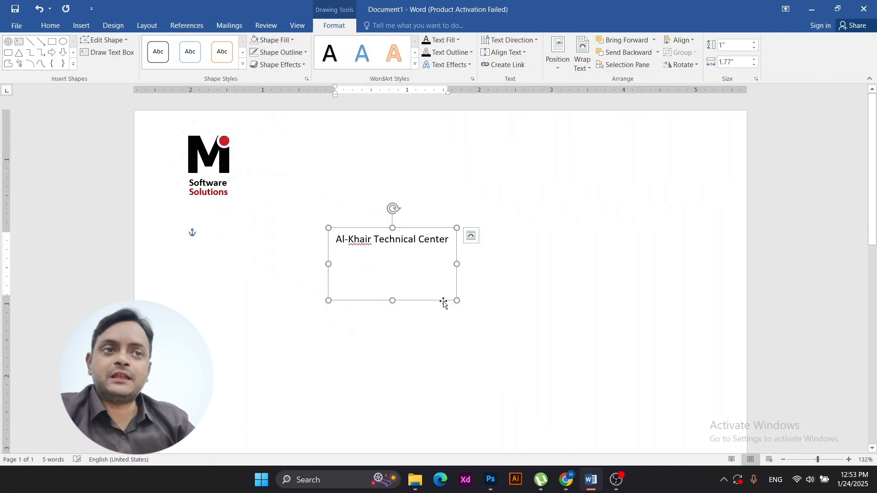
click(301, 197)
click(81, 25)
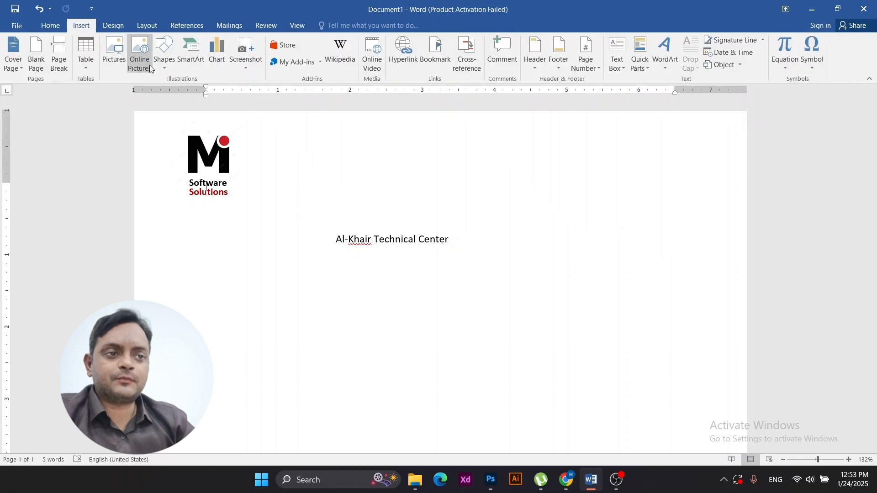
click(169, 70)
click(194, 92)
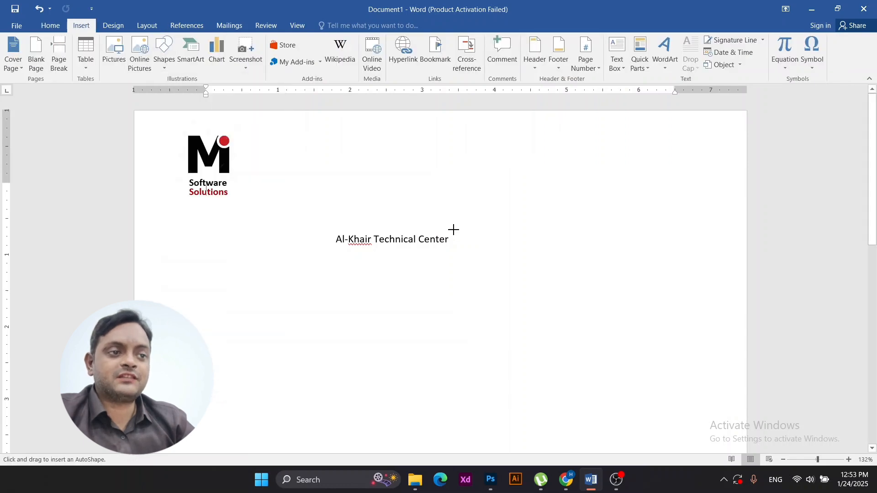
mouse_move(454, 230)
mouse_down()
mouse_move(492, 244)
mouse_move(692, 251)
mouse_up()
click(292, 40)
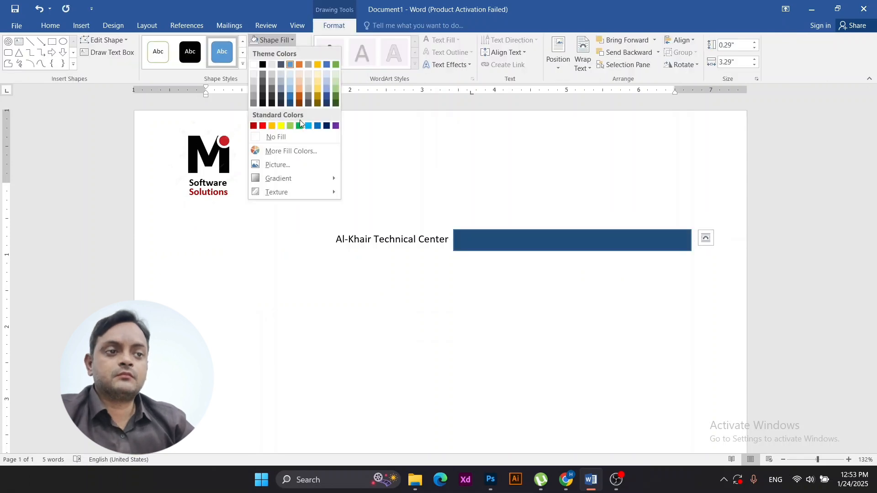
click(302, 137)
Shorten the "Al-Khair Technical Center" text box to about 0.33" high, and duplicate it below with the text "Name".
click(415, 240)
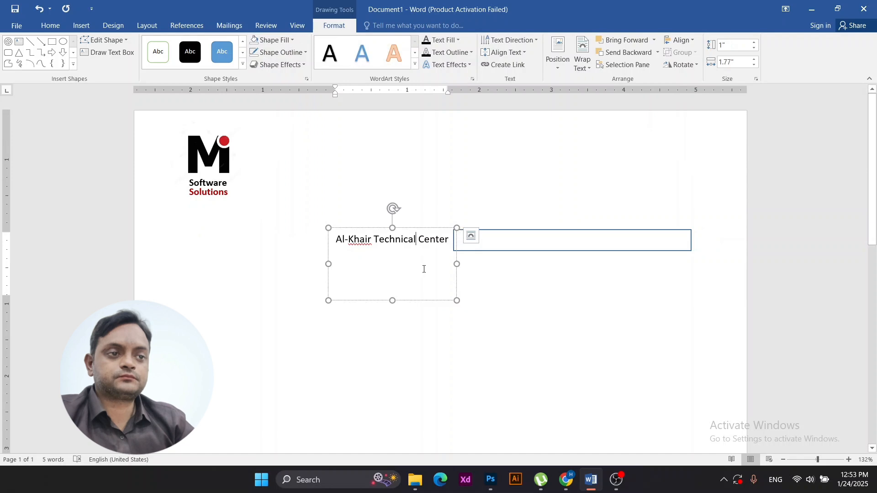
drag(392, 300, 426, 281)
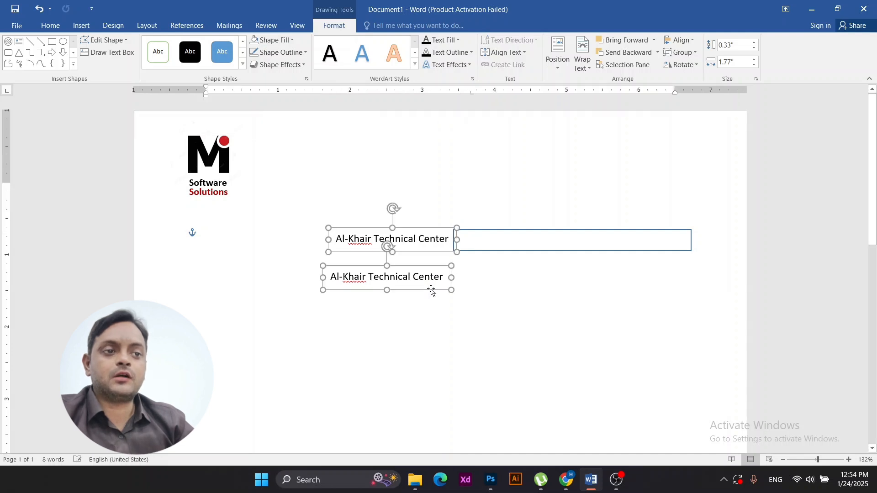
click(431, 279)
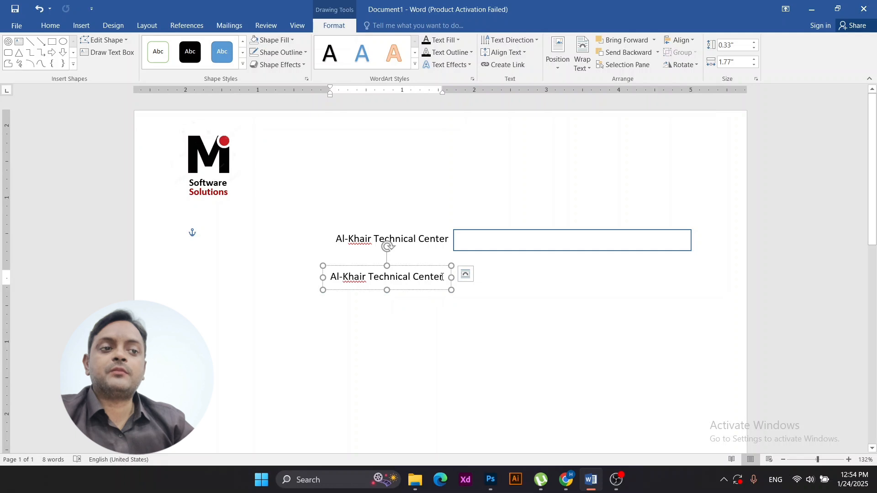
drag(442, 277, 329, 277)
text(Na)
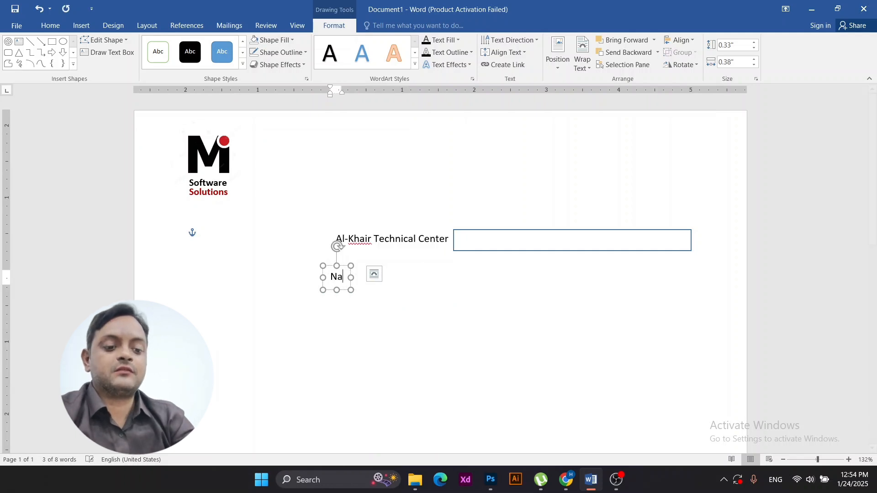
text(me)
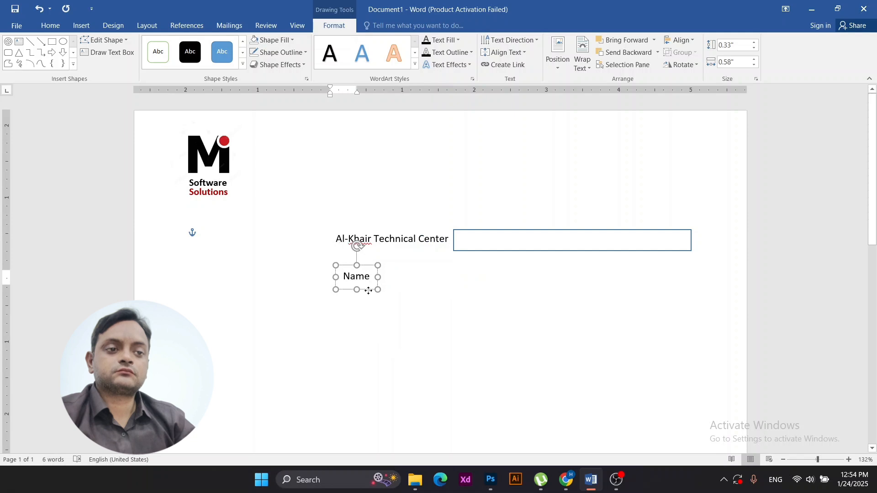
Copy the empty rectangle down beside the "Name" label, and duplicate that label and rectangle together as a third row.
click(526, 251)
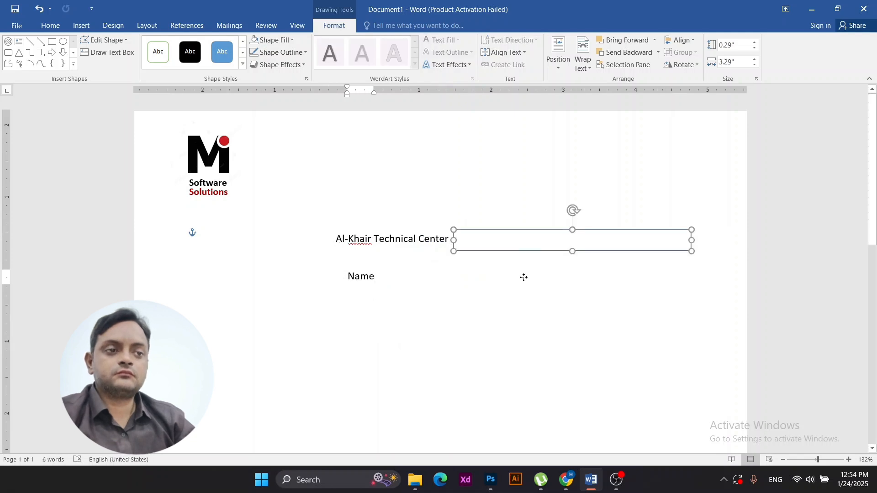
drag(524, 277, 525, 268)
click(368, 278)
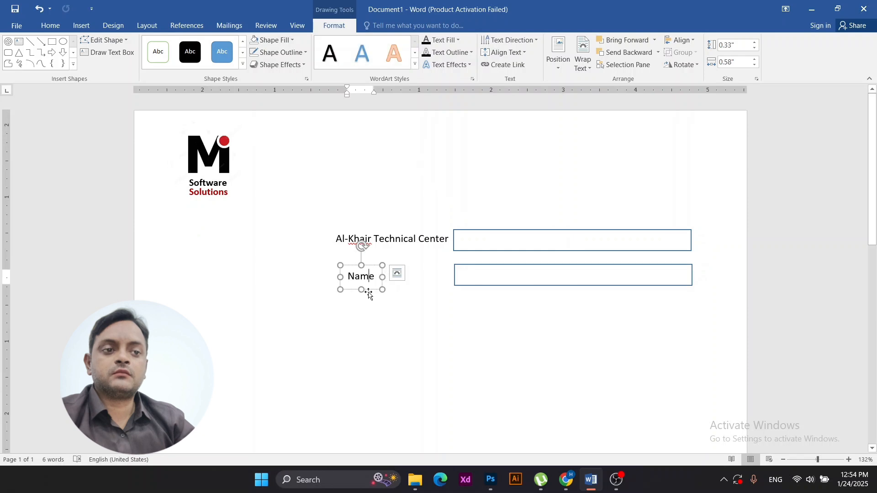
shift+click(488, 285)
drag(488, 288, 484, 310)
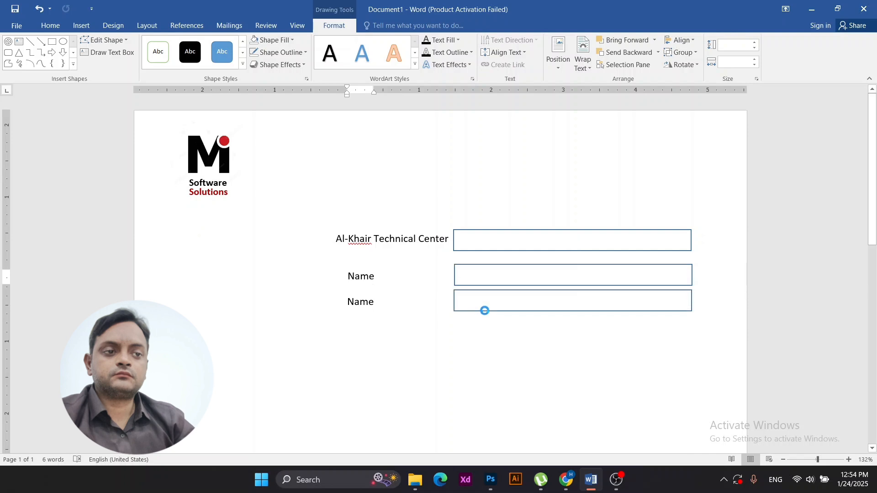
click(437, 327)
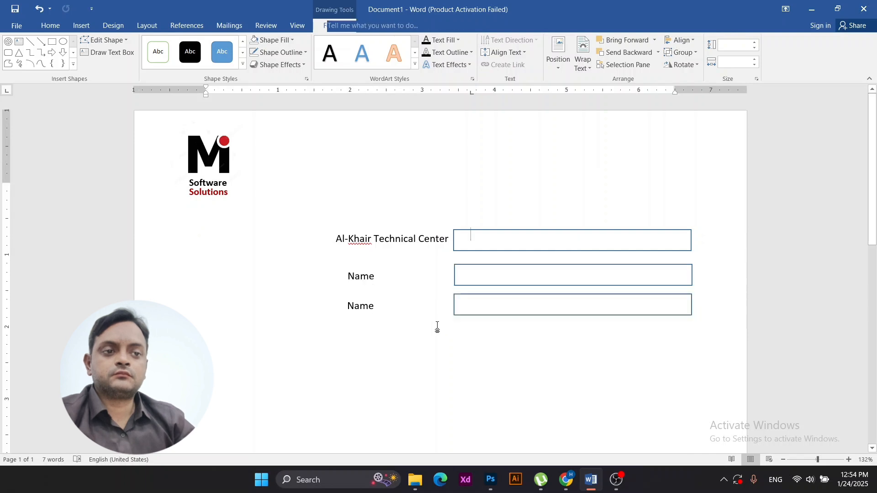
Change the third row's label to "Father Name" and deselect the text box.
click(359, 307)
double_click(359, 307)
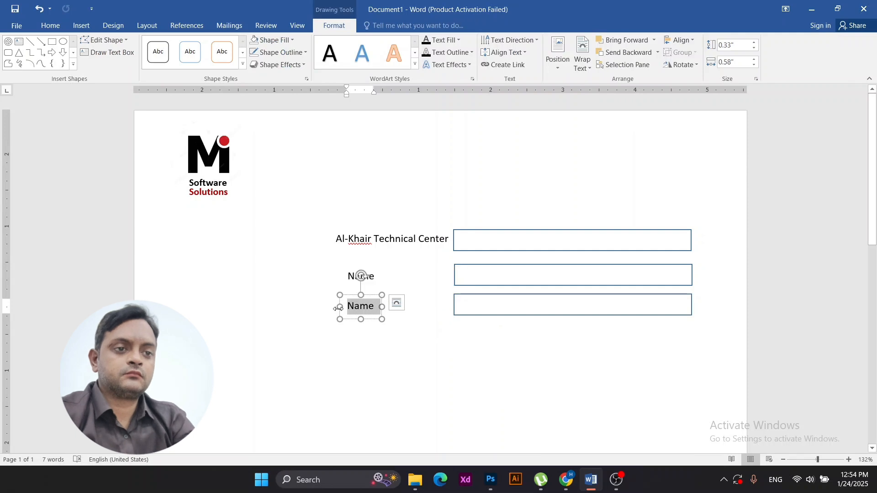
text(Father Name)
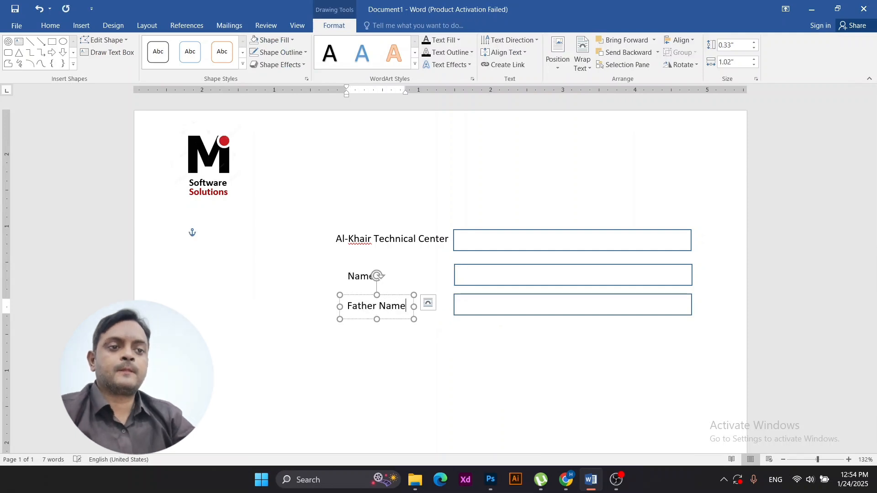
click(379, 370)
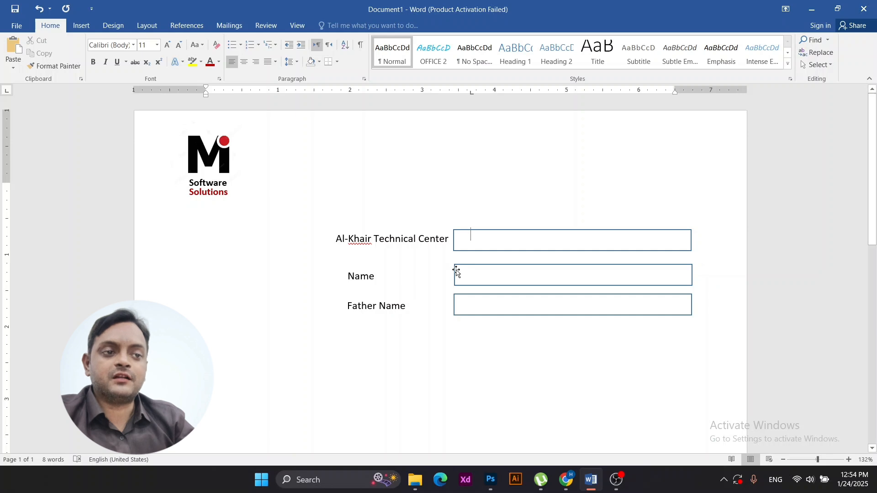
Select the three labels and three rectangles together, shift them slightly left, and delete them all.
click(377, 279)
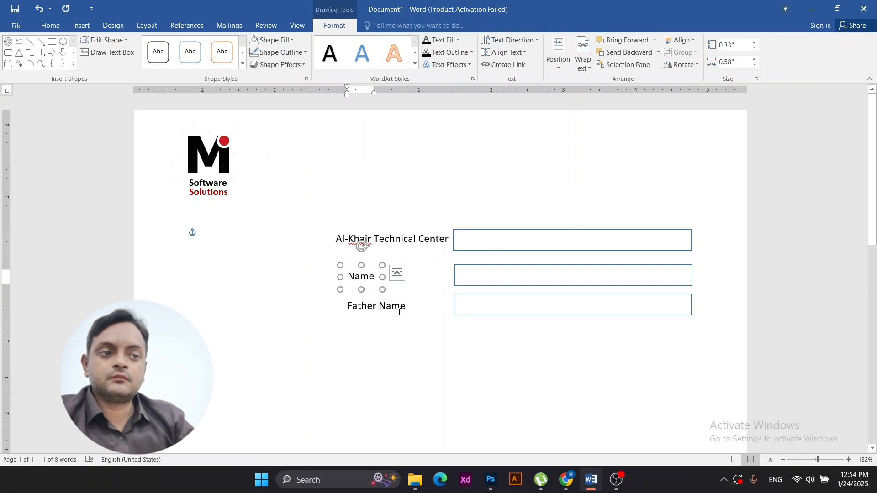
shift+click(397, 316)
shift+click(506, 314)
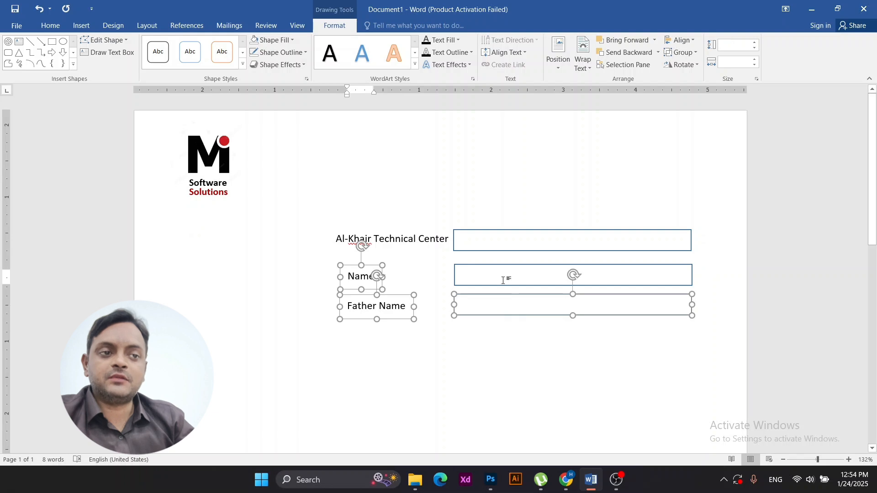
shift+click(503, 282)
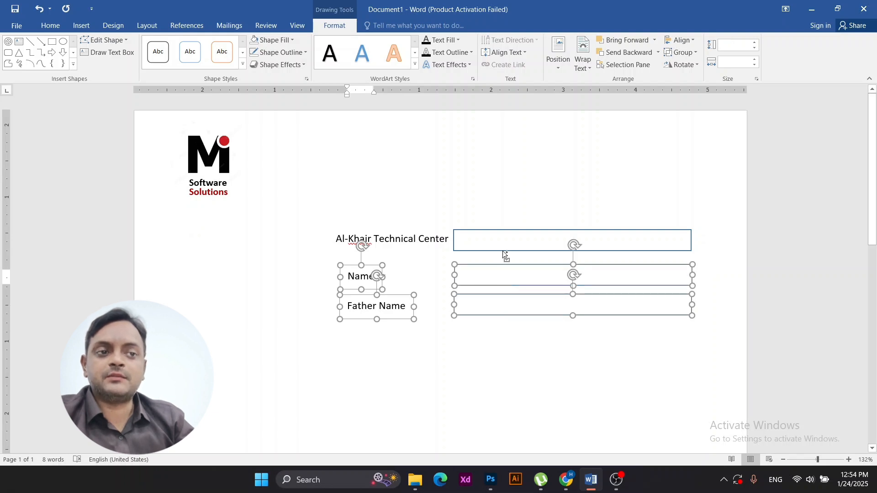
shift+click(502, 251)
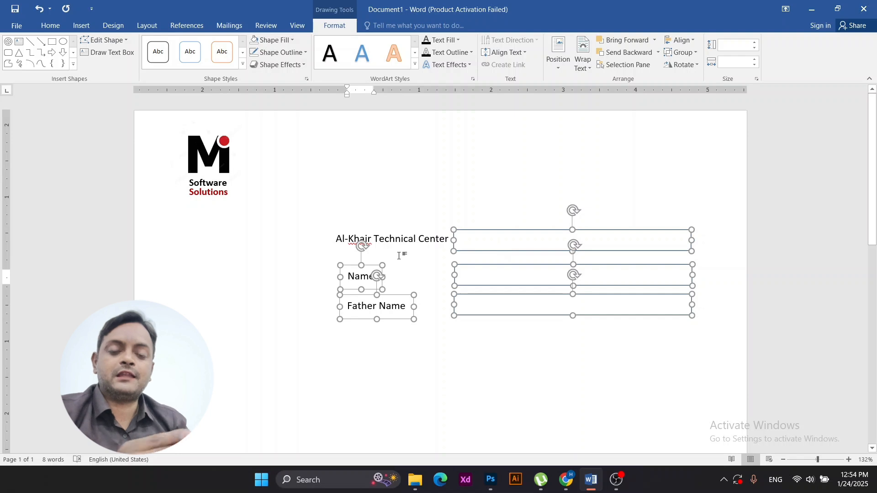
shift+click(407, 229)
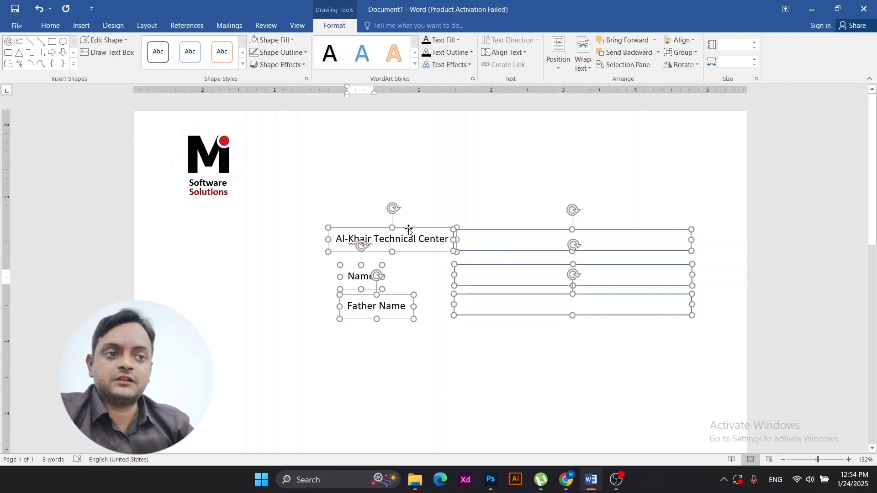
drag(409, 231, 353, 232)
drag(331, 283, 395, 238)
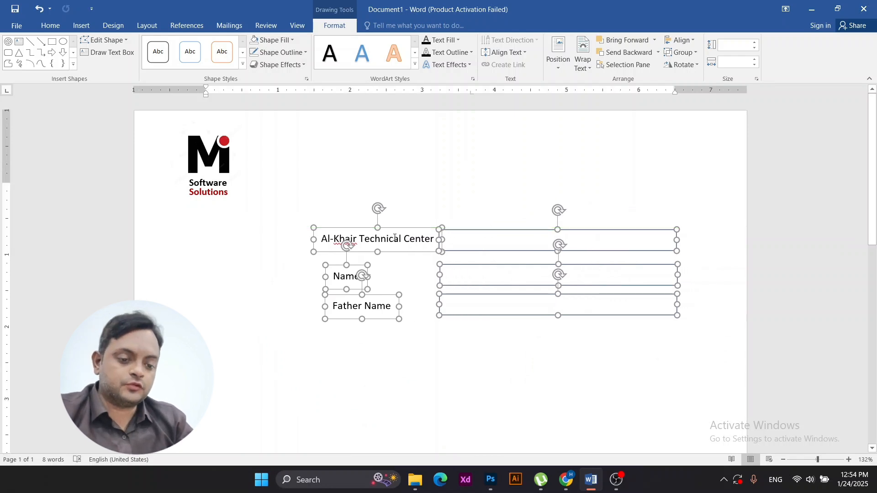
click(405, 278)
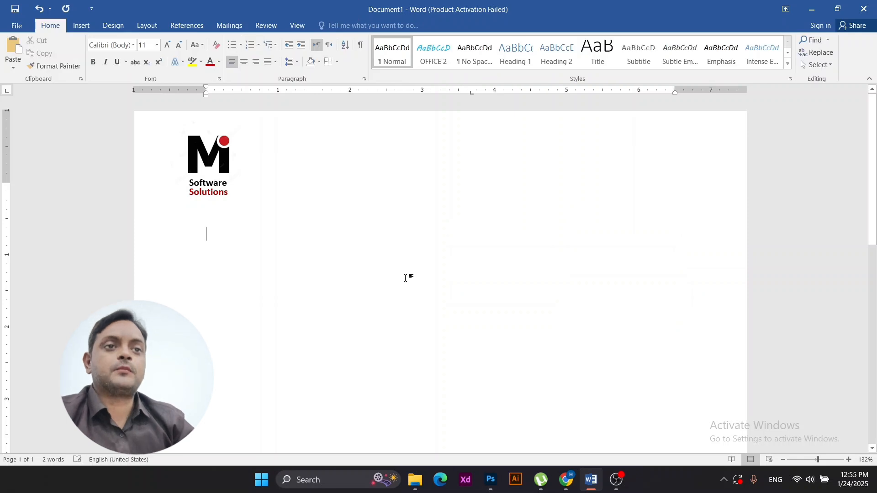
Draw a prohibition (No Symbol) shape about 2.63" high and wide in the middle of the page below the logo.
click(81, 26)
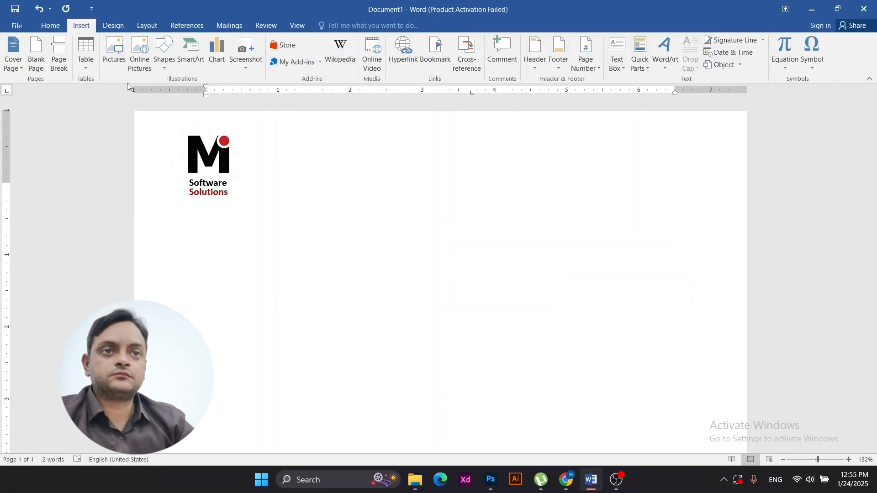
click(161, 67)
click(182, 199)
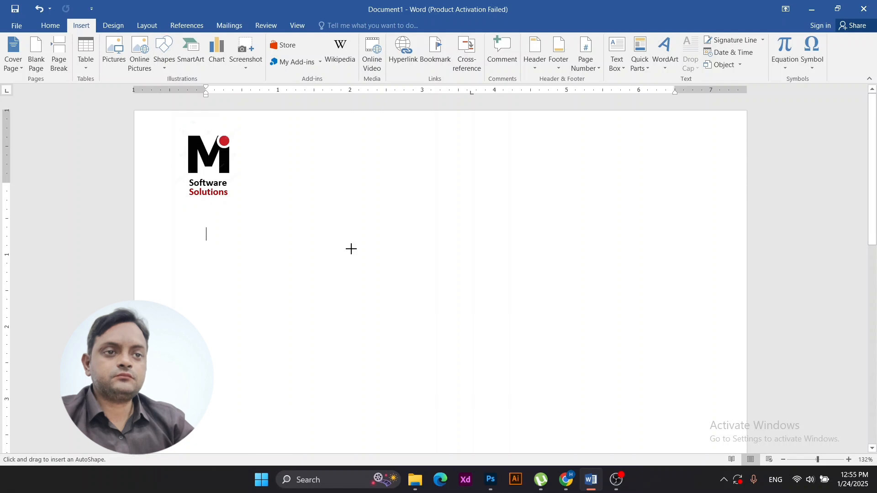
mouse_move(350, 248)
mouse_down()
mouse_move(436, 352)
mouse_move(541, 439)
mouse_up()
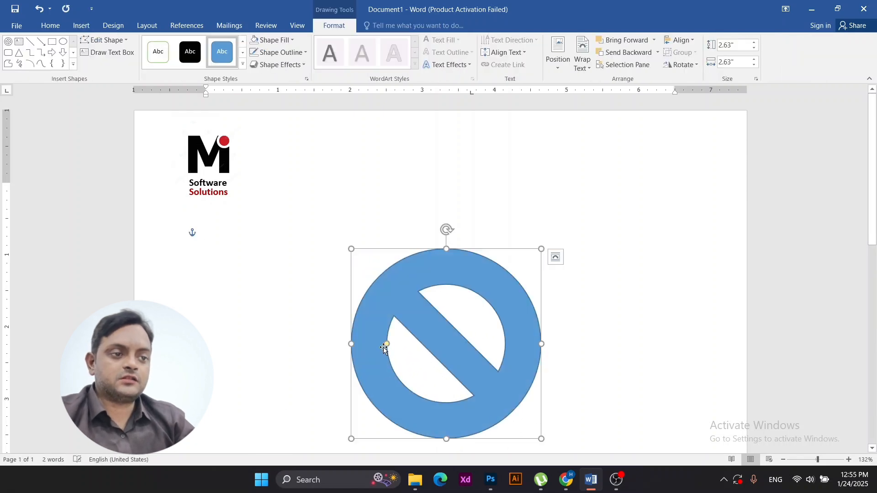
Make the prohibition symbol's ring and diagonal bar thinner, and fill the shape with standard red.
drag(390, 349, 361, 352)
click(287, 41)
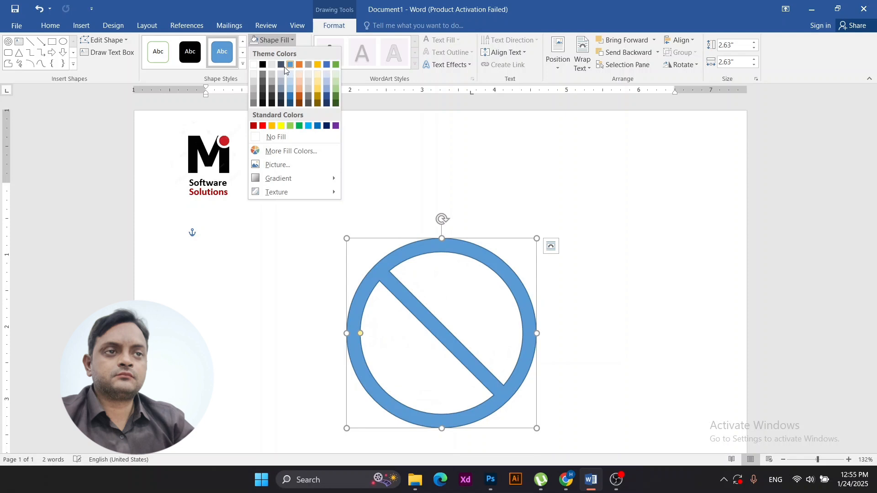
click(261, 122)
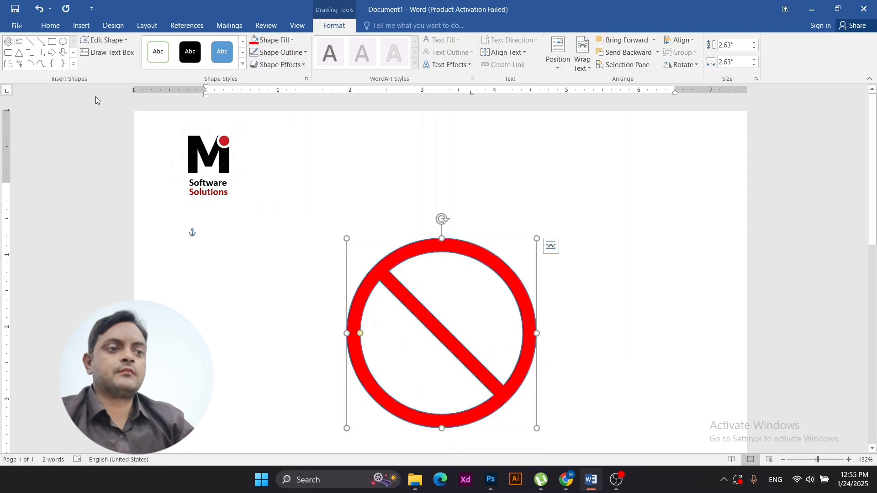
Draw a text box about 1" high and 0.3" wide beside the symbol's upper left, and enter "No", "Smoking" and "Area" on separate lines.
click(20, 44)
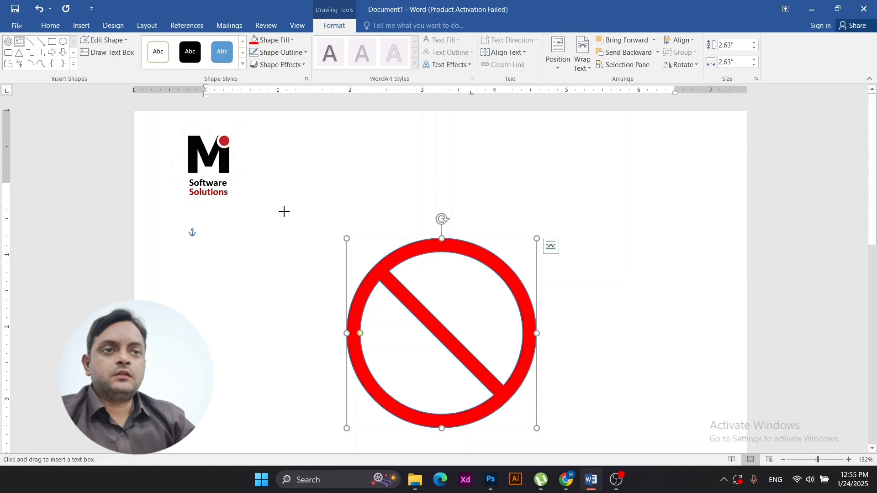
drag(284, 211, 308, 285)
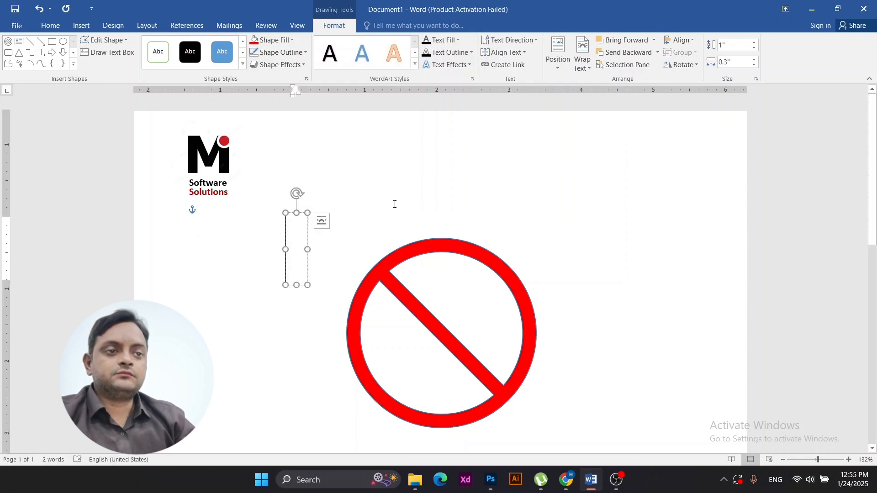
text(No)
key(Return)
text(Smoking)
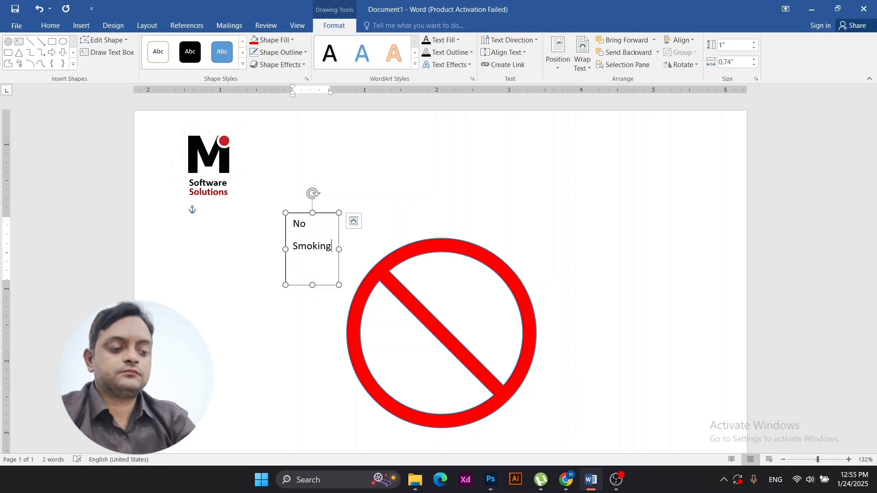
key(Return)
text(A)
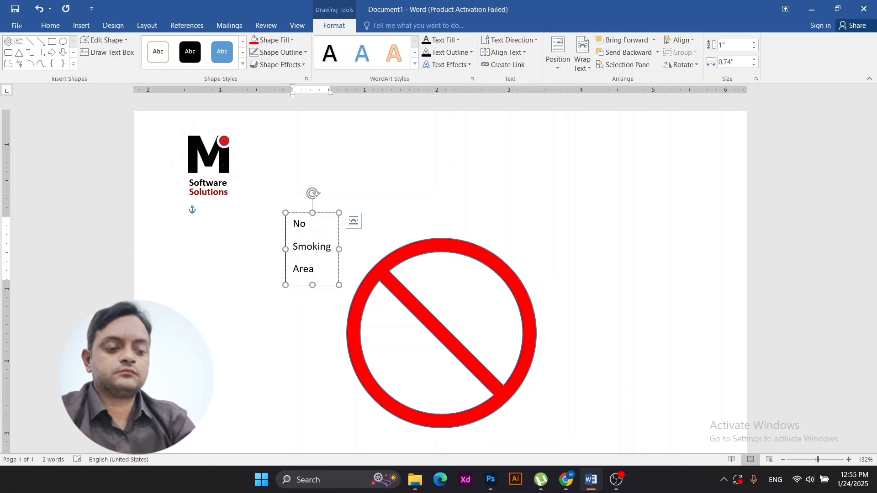
text(rea)
Make all the "No Smoking Area" text bold and centered, and enlarge it to font size 17.
key(ctrl+a)
key(ctrl+b)
key(ctrl+e)
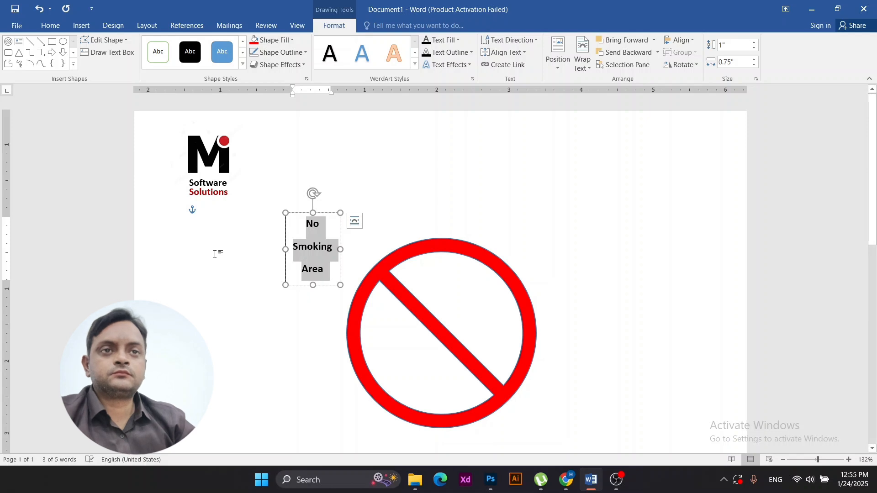
key(ctrl+shift+period)
key(ctrl+shift+period)
key(ctrl+shift+period)
key(ctrl+shift+period)
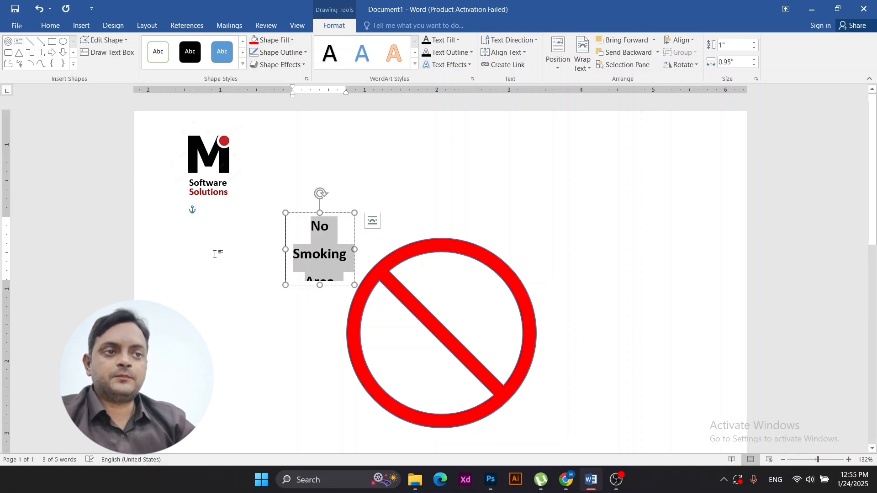
Remove the space after paragraphs in the "No Smoking Area" text.
click(50, 25)
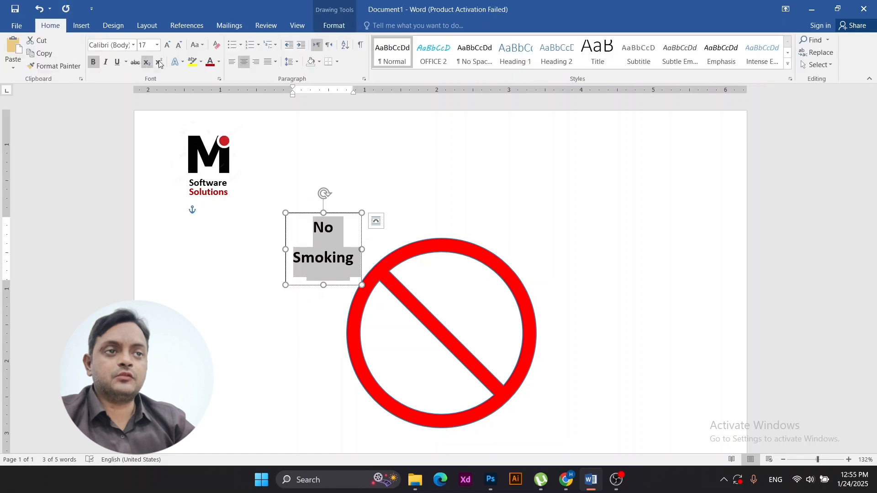
click(291, 63)
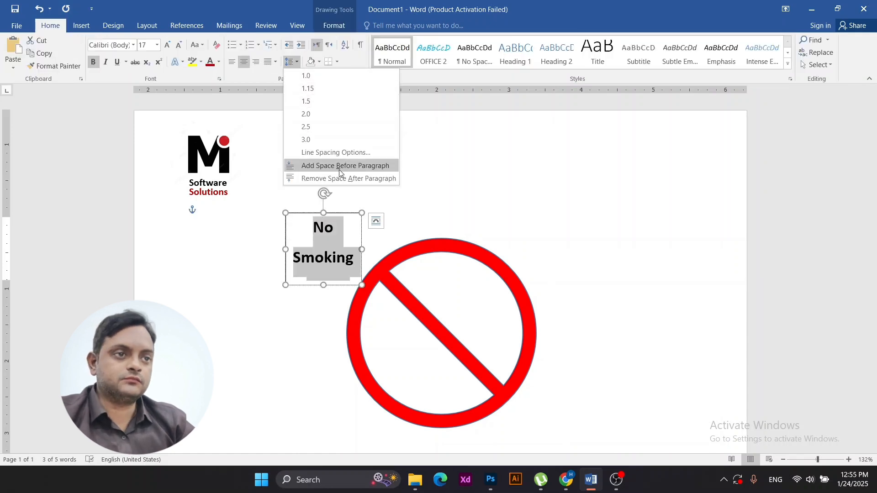
click(339, 172)
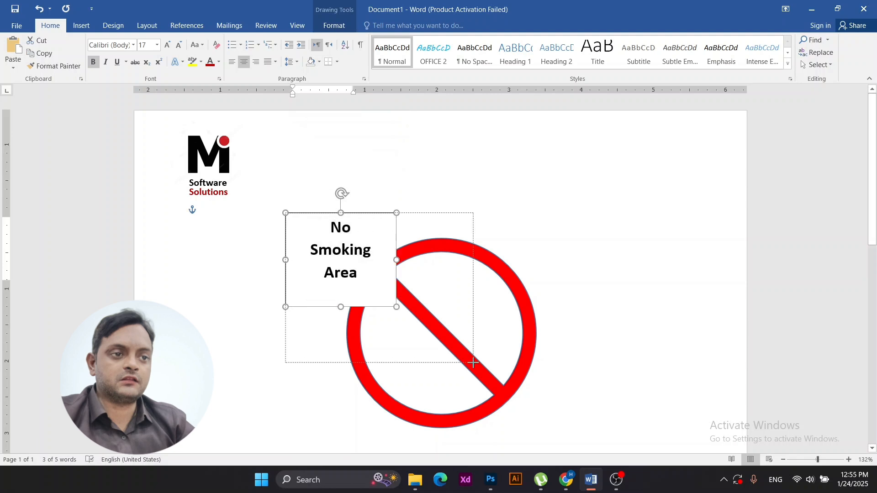